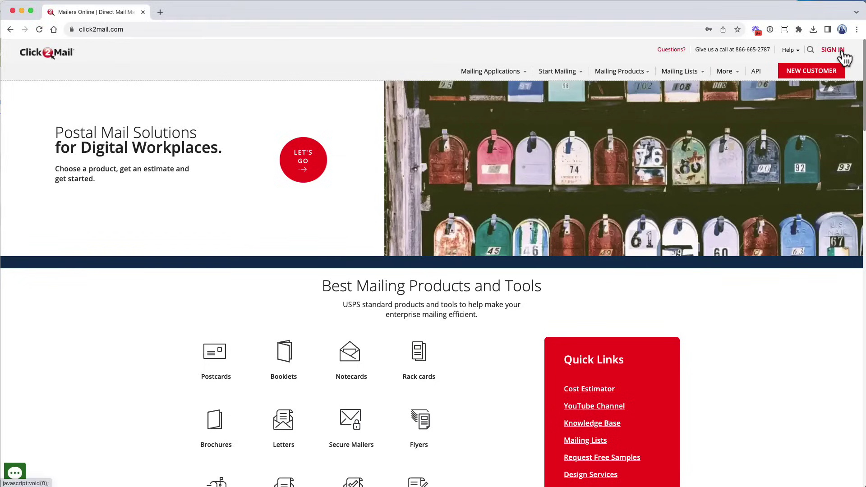
- Sign in to Click2Mail with the browser-autofilled credentials to reach My Projects
click(840, 50)
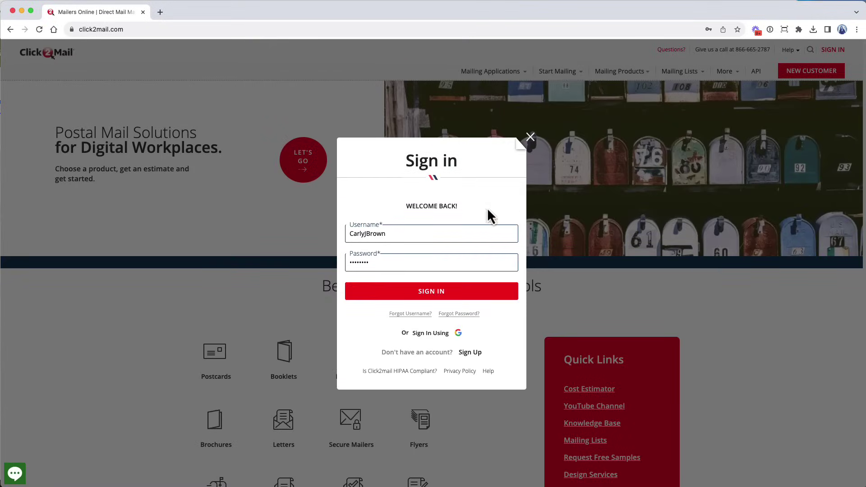
click(482, 297)
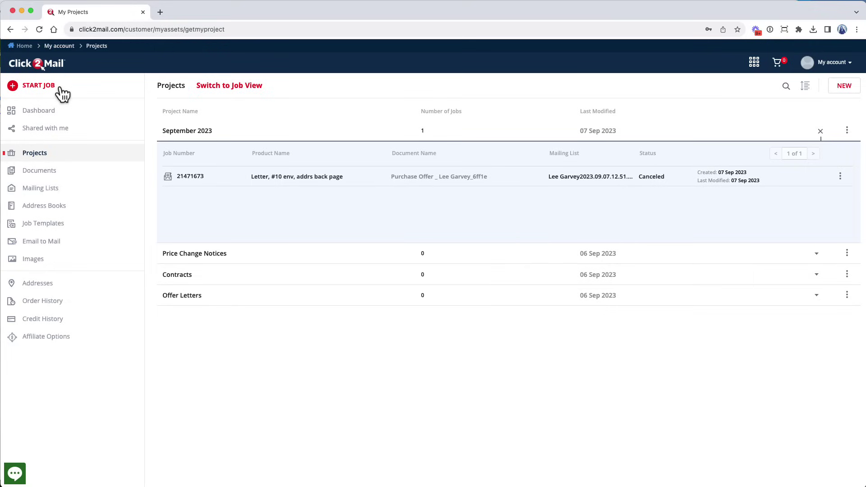
- Start a new Letter 8.5 x 11 job printed in black and white on both sides
click(60, 89)
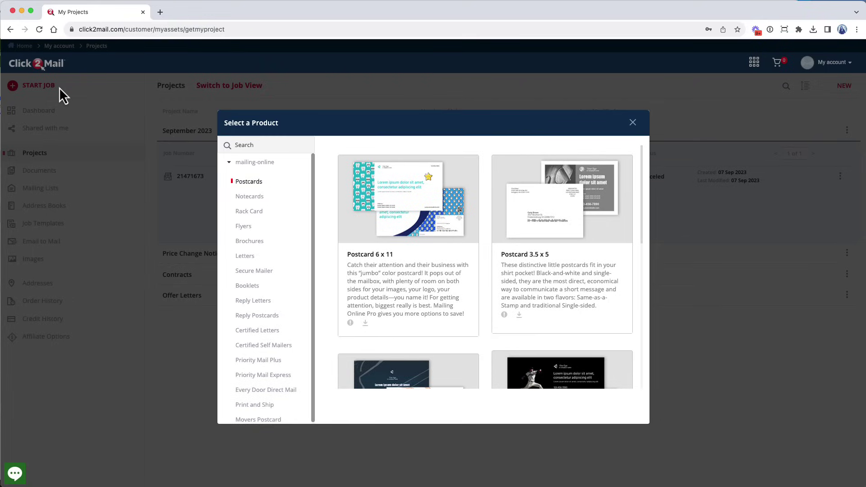
click(261, 259)
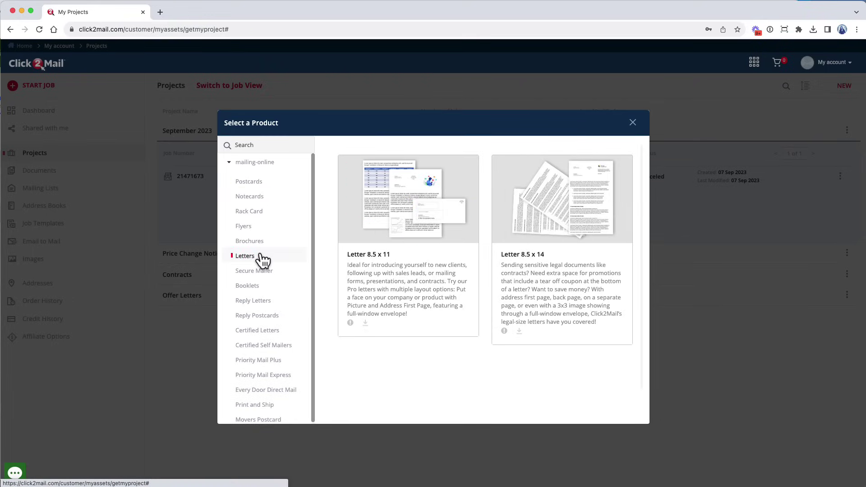
click(408, 273)
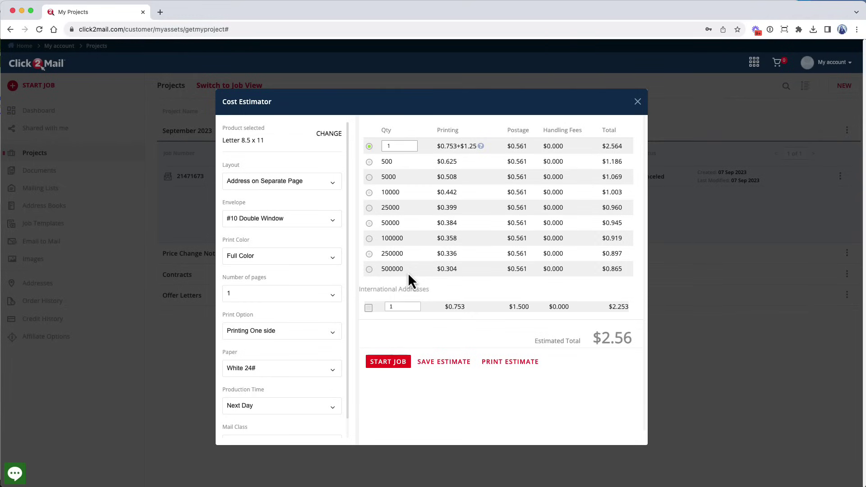
click(305, 256)
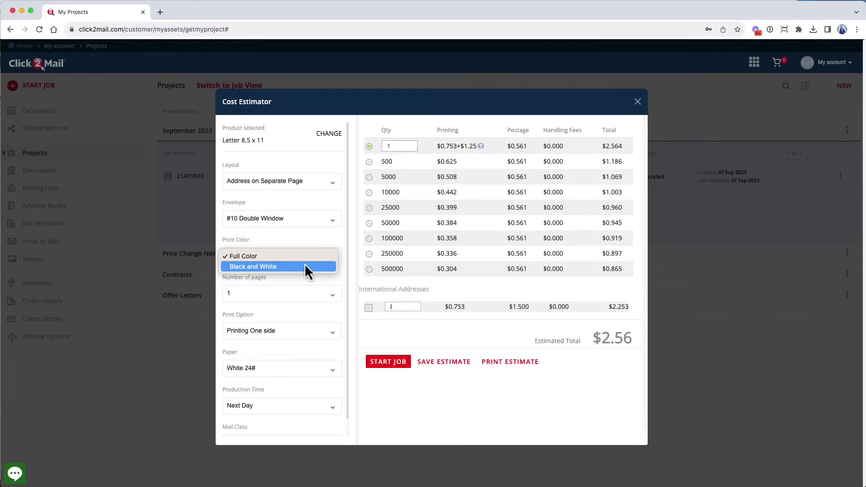
click(304, 266)
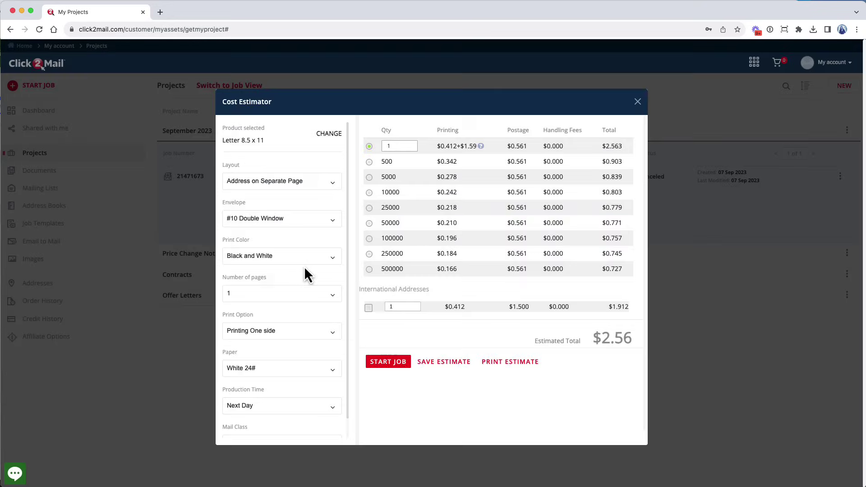
click(292, 339)
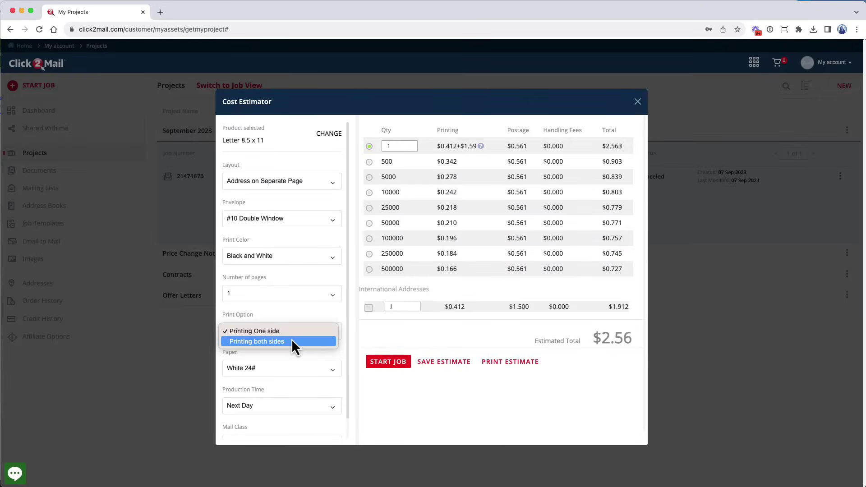
click(291, 341)
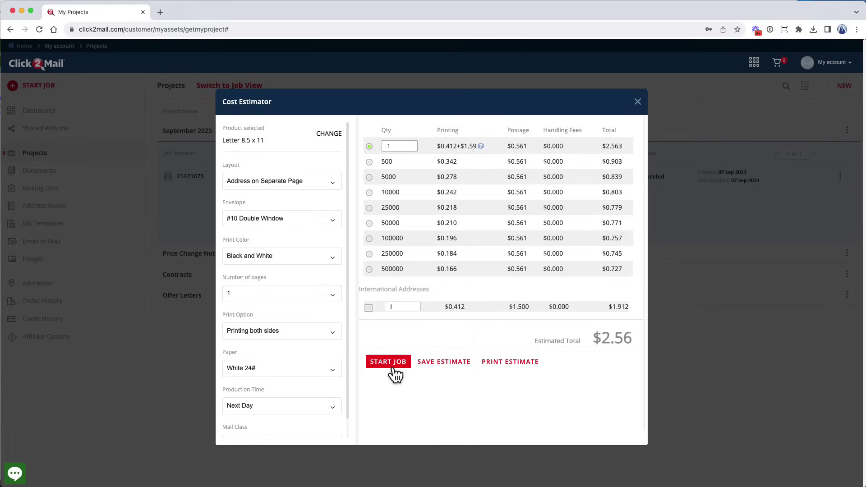
click(388, 363)
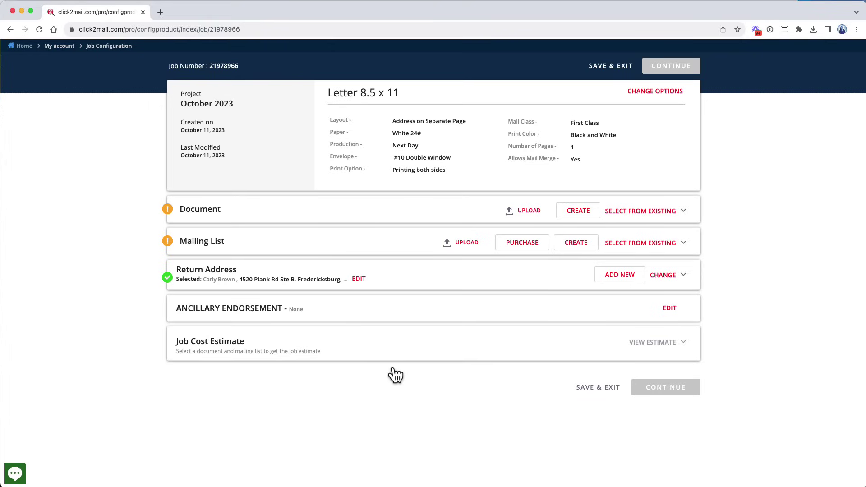
- Upload Cleaning Services Agreement.pdf as the letter document and confirm it
click(523, 216)
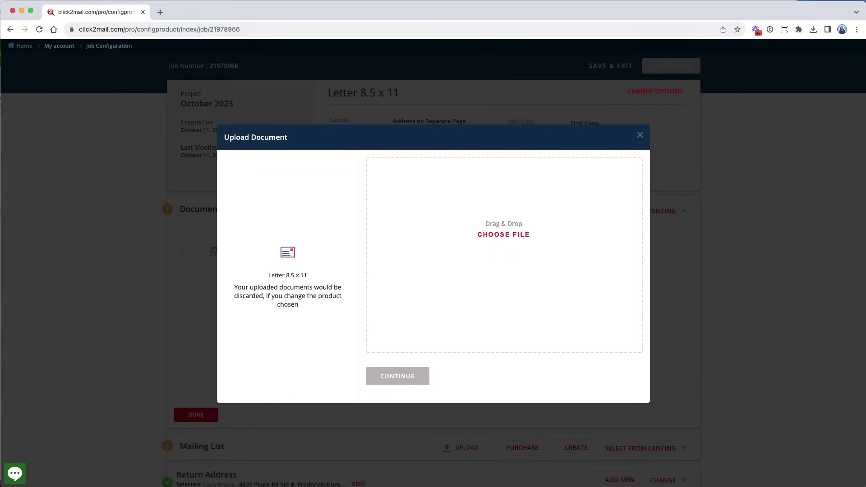
drag(865, 189, 447, 249)
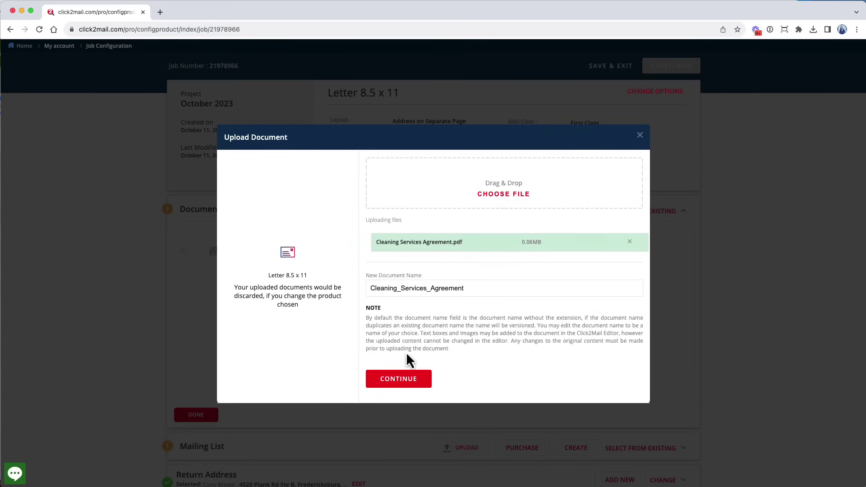
click(398, 382)
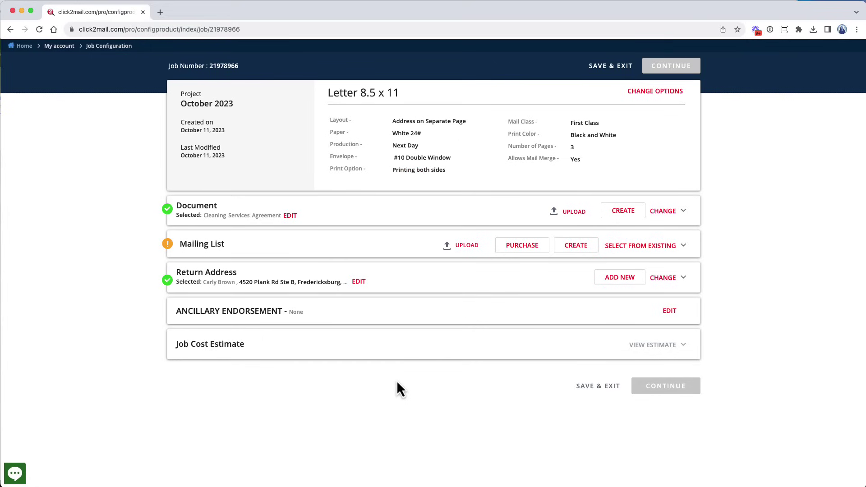
- Upload Mail a Letter.xlsx as the mailing list and proceed to address layout mapping
click(456, 248)
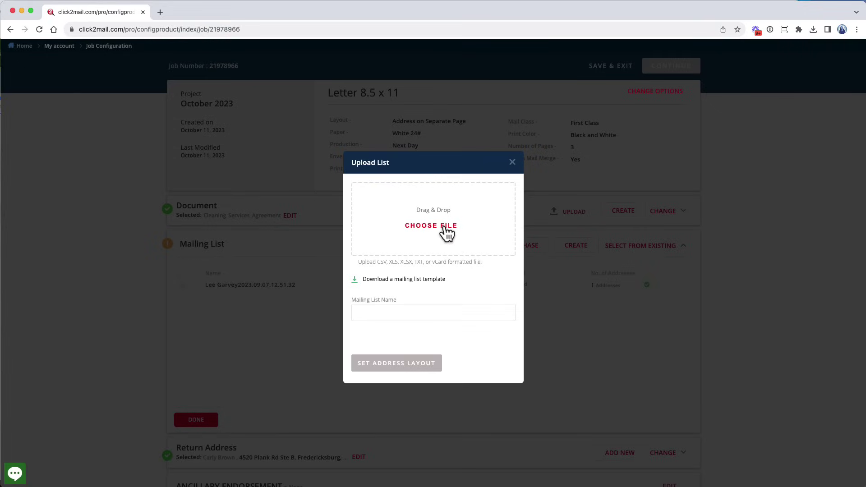
drag(474, 482, 429, 227)
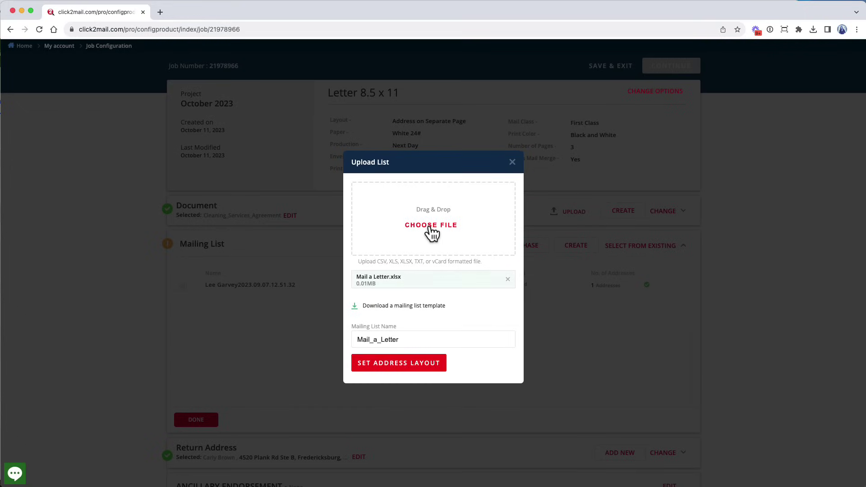
click(431, 369)
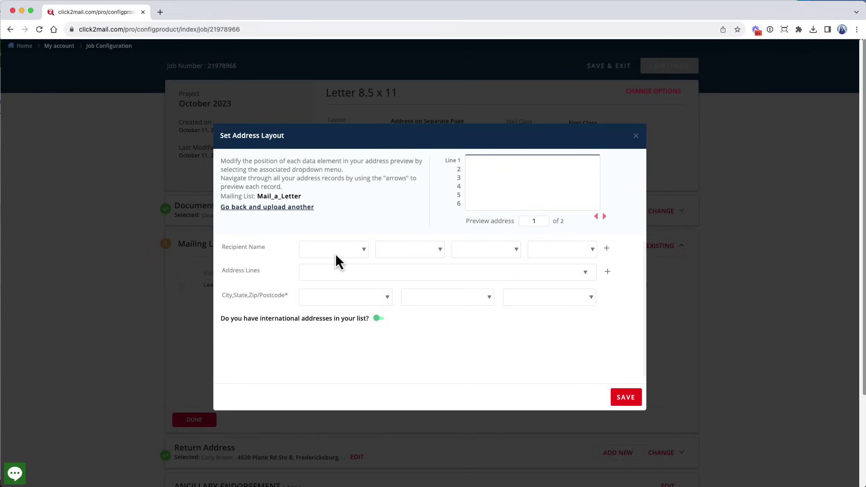
- Map NAME, ADDRESS, CITY, STATE and ZIP columns to the recipient address fields
click(336, 259)
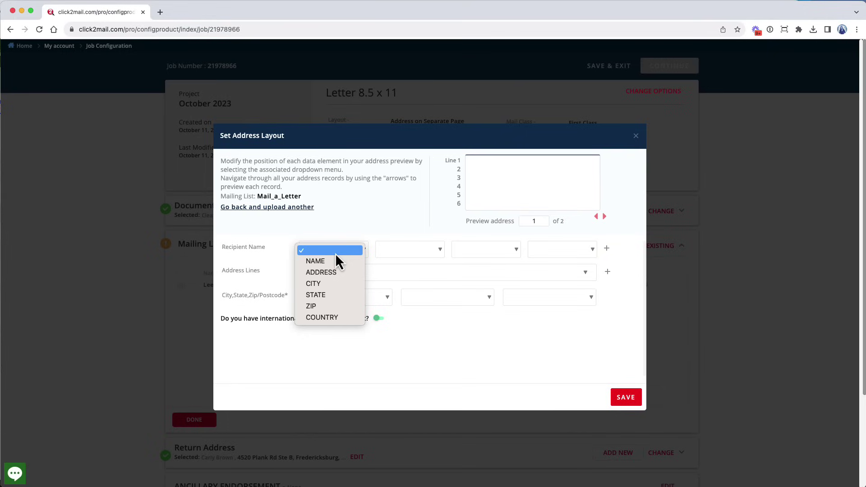
click(336, 261)
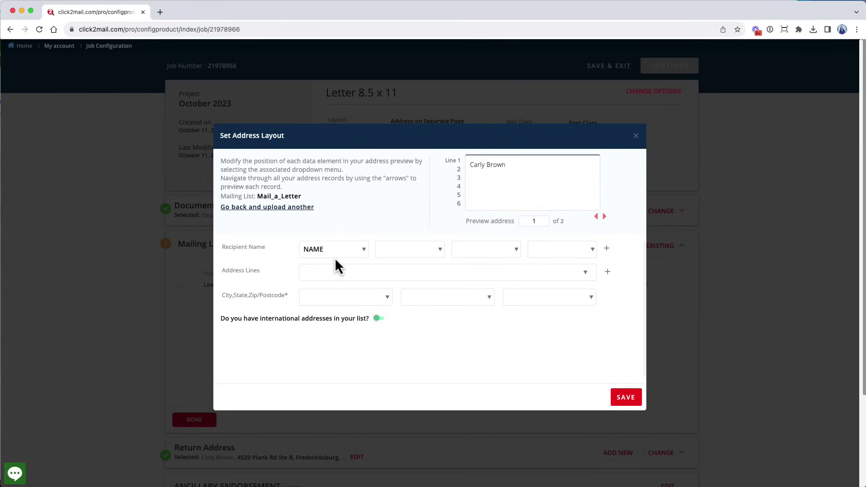
click(340, 272)
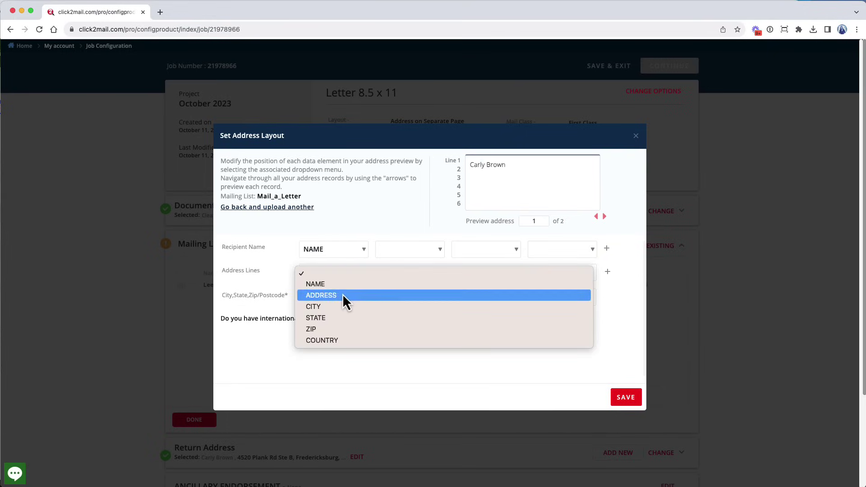
click(343, 295)
click(342, 295)
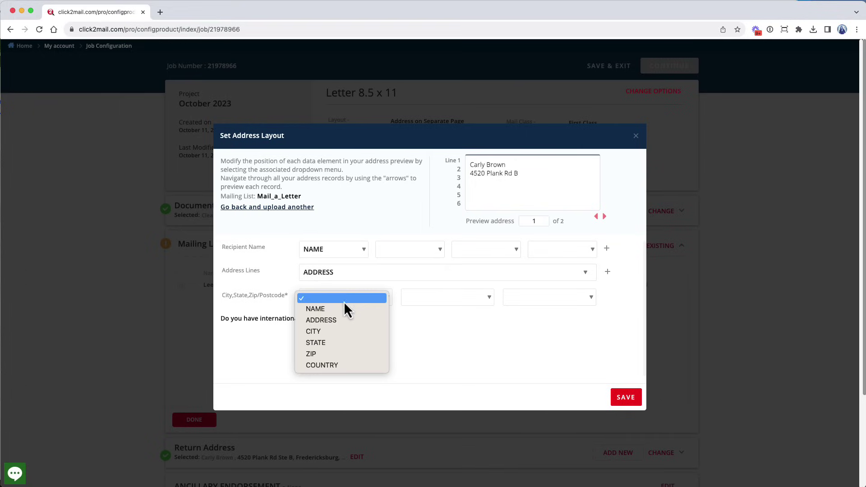
click(347, 331)
click(439, 299)
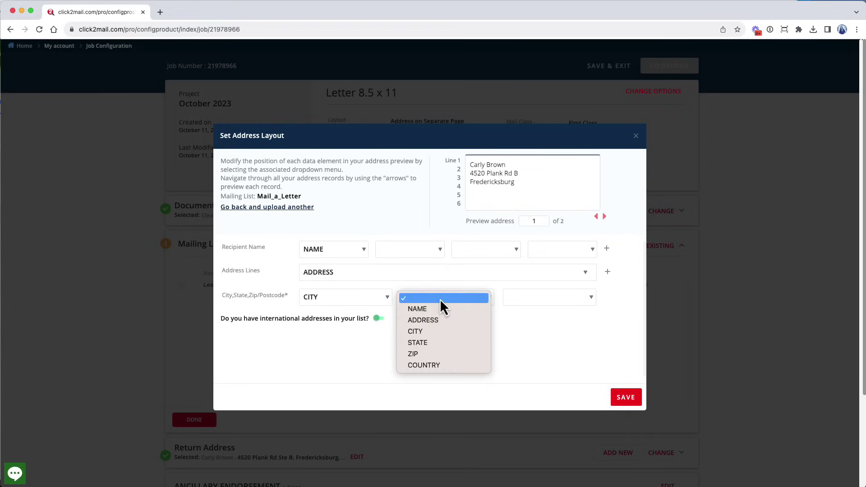
click(437, 342)
click(530, 298)
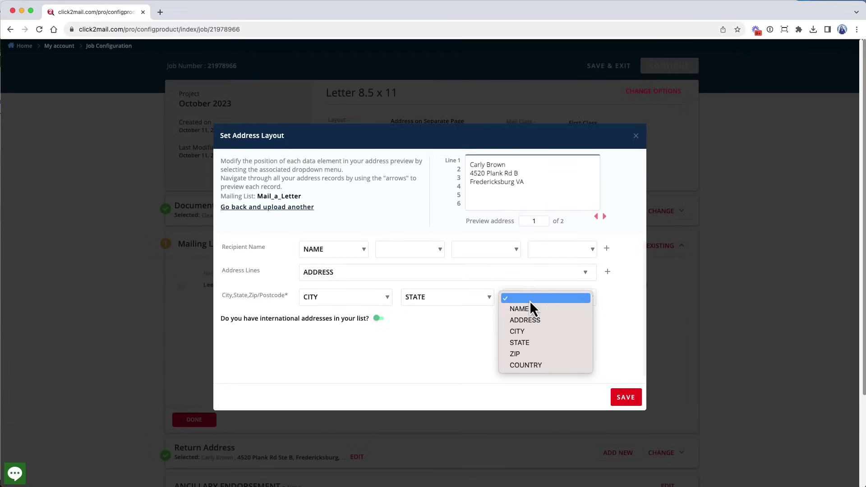
click(528, 354)
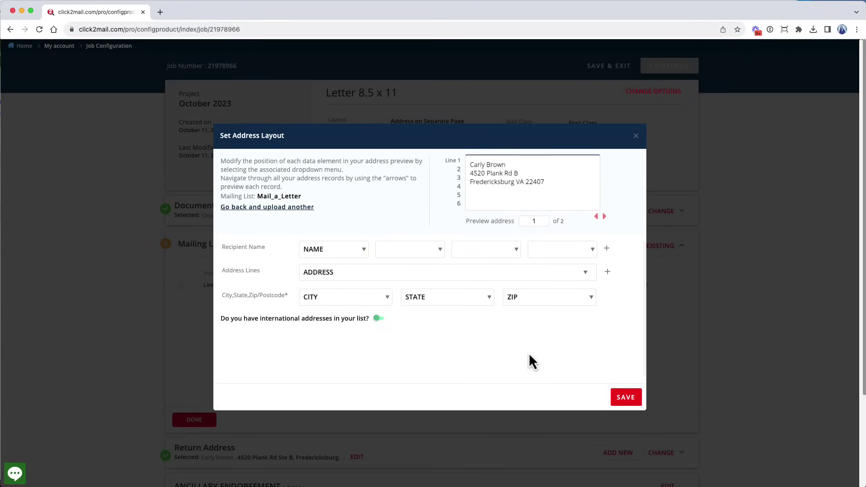
- Enable international addresses, map the COUNTRY column, and save the layout
click(377, 318)
click(478, 318)
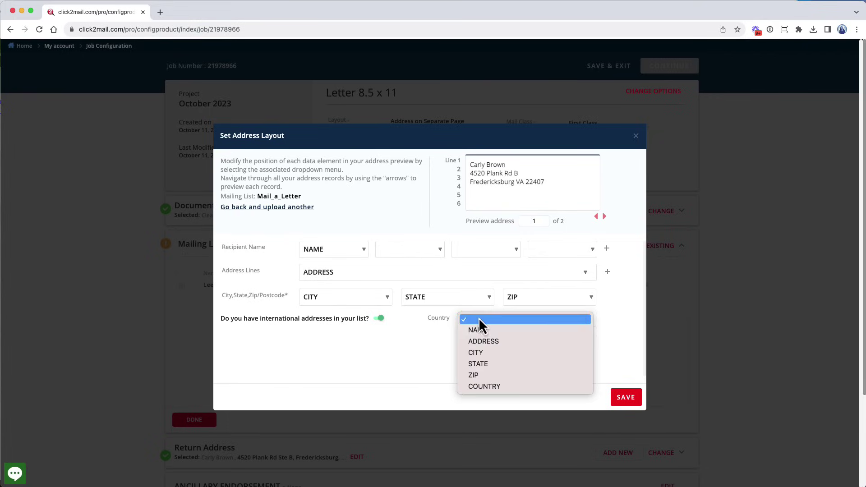
click(483, 386)
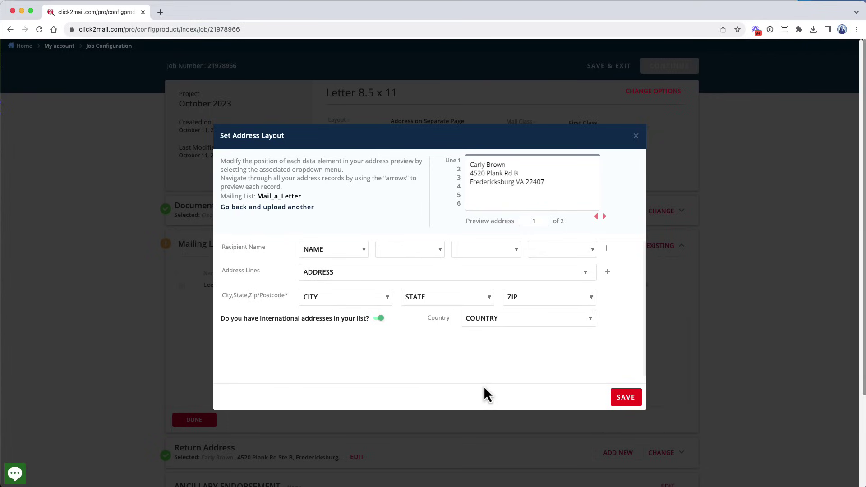
click(625, 398)
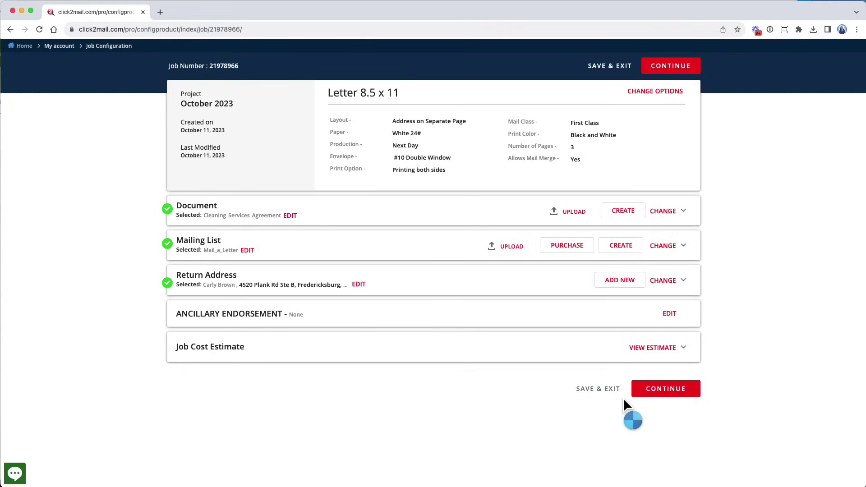
- Continue past job configuration and download the proof PDF to view it
click(687, 394)
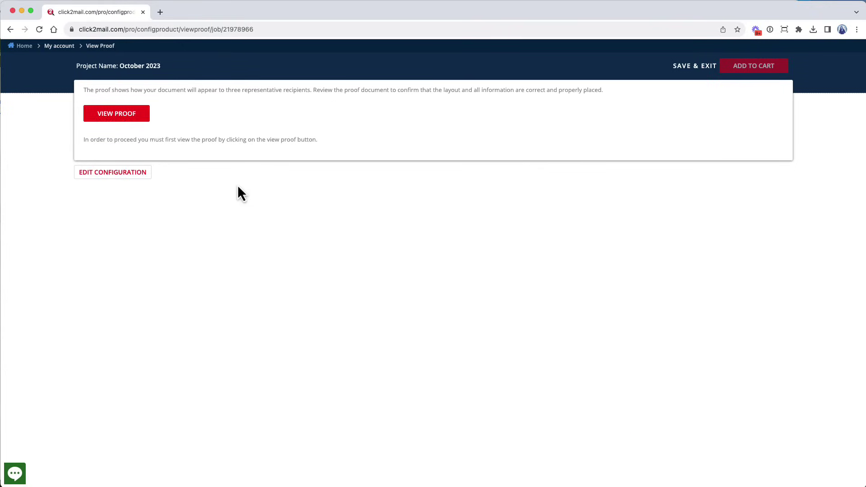
click(105, 114)
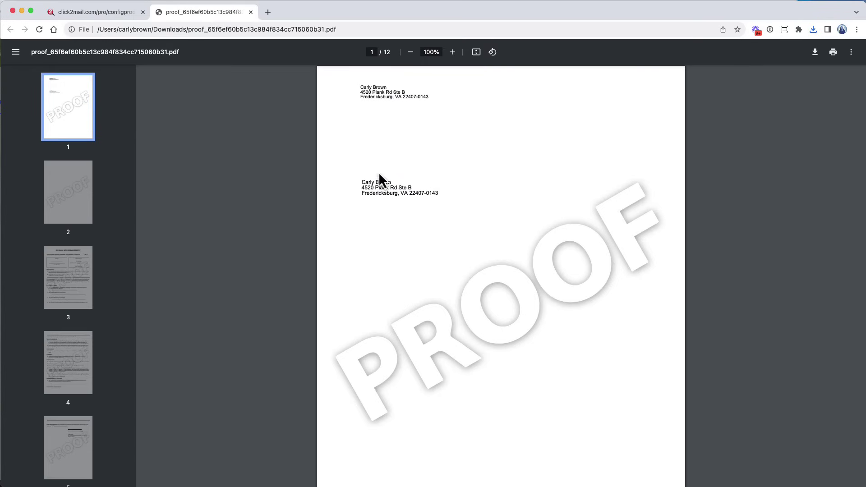
- Check page 7 of the proof with the UK address, then return to the Click2Mail tab
scroll(63, 455, down, 3)
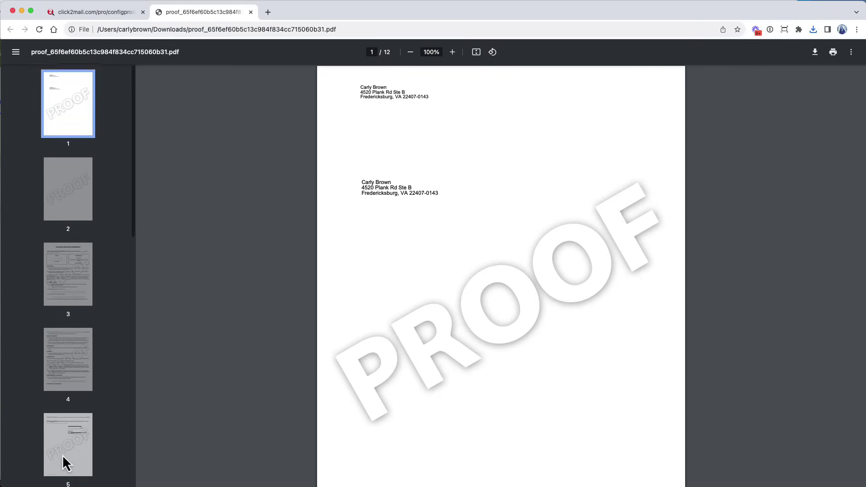
scroll(61, 452, down, 3)
click(61, 451)
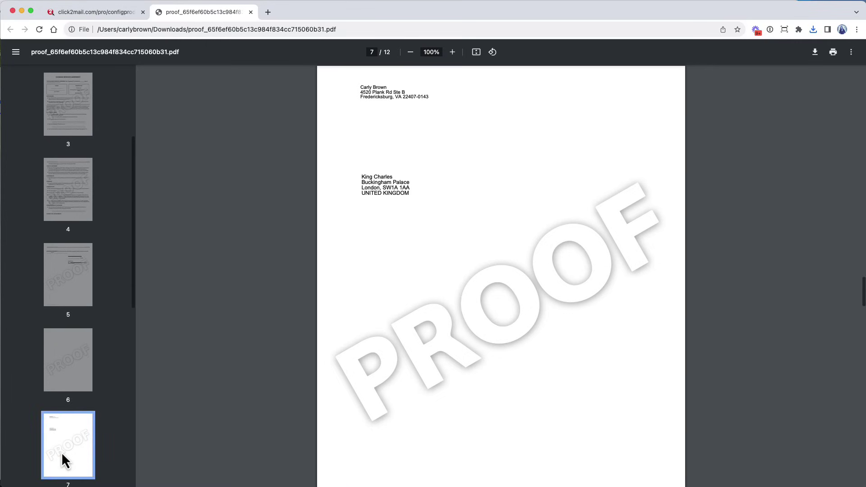
click(99, 11)
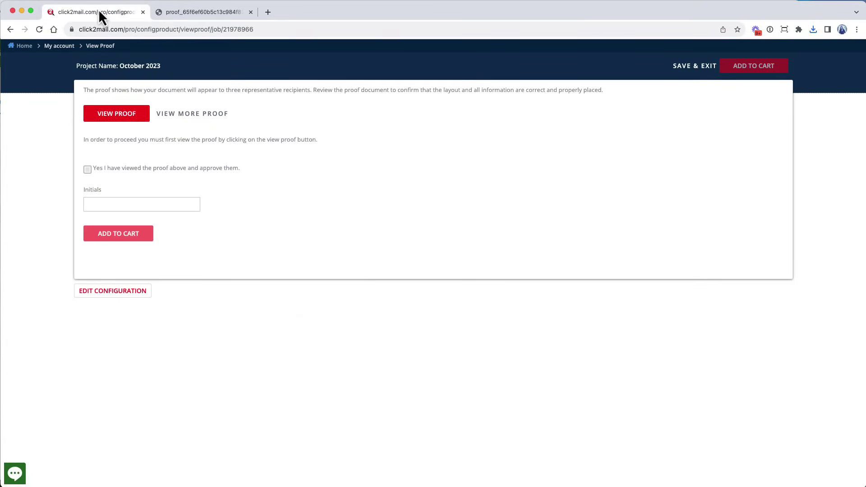
- Approve the proof with the approver's initials and add the $3.23 job to the cart
click(87, 170)
click(94, 204)
text(cb)
click(109, 234)
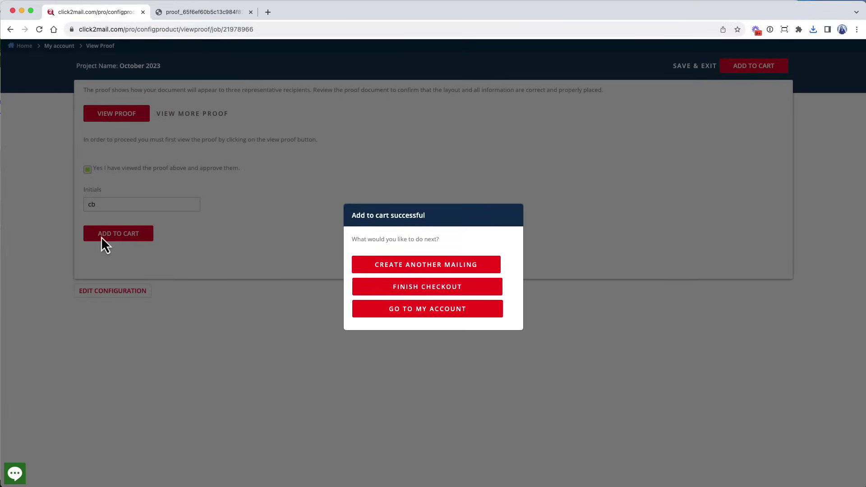
click(439, 295)
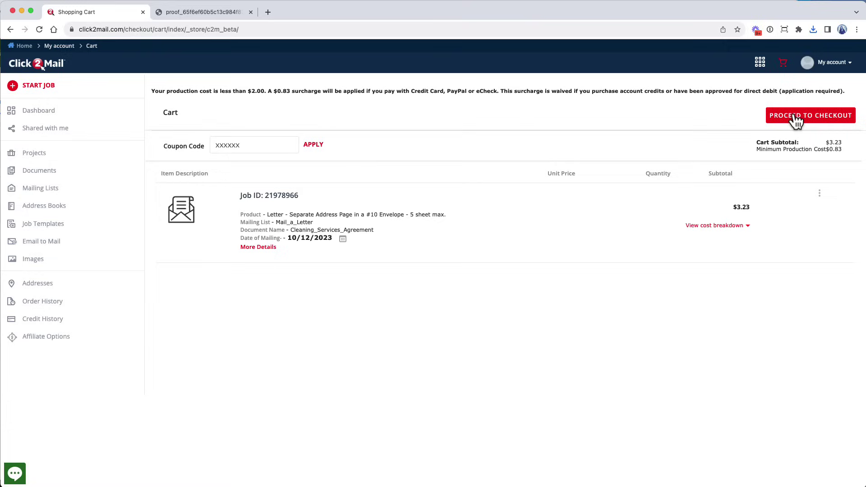
- Check out paying with User Credit, accept the Terms of Service, and place the order
click(796, 121)
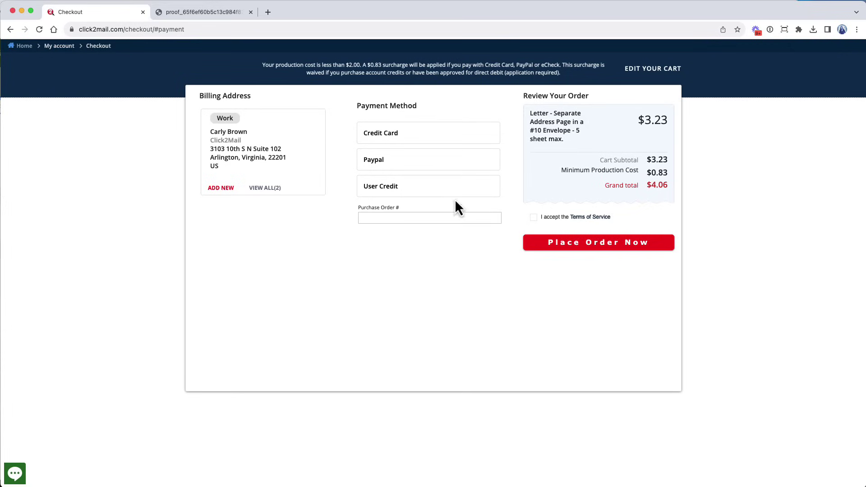
click(446, 188)
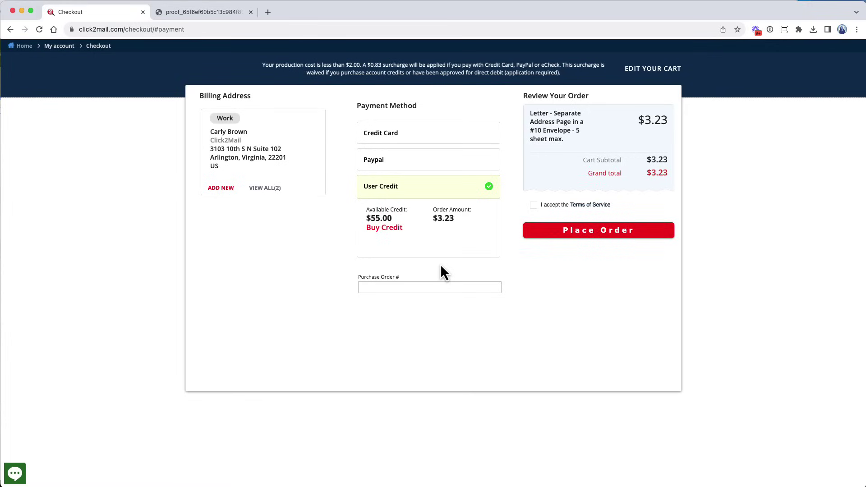
click(533, 205)
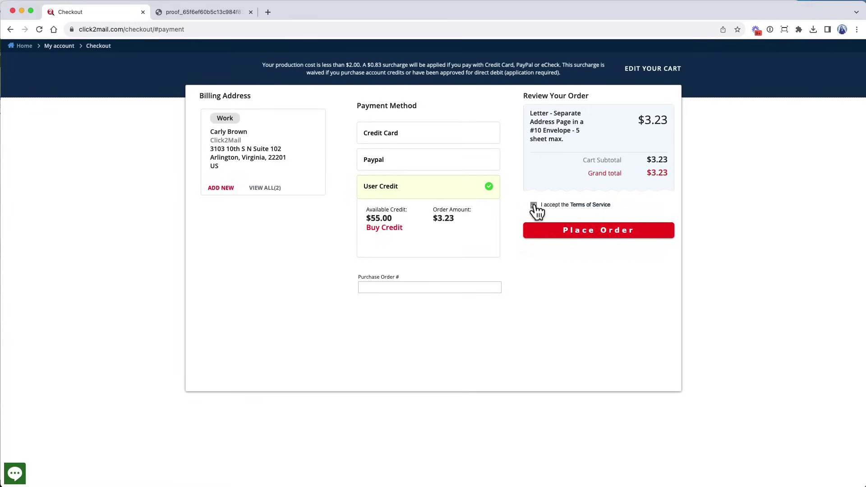
click(573, 235)
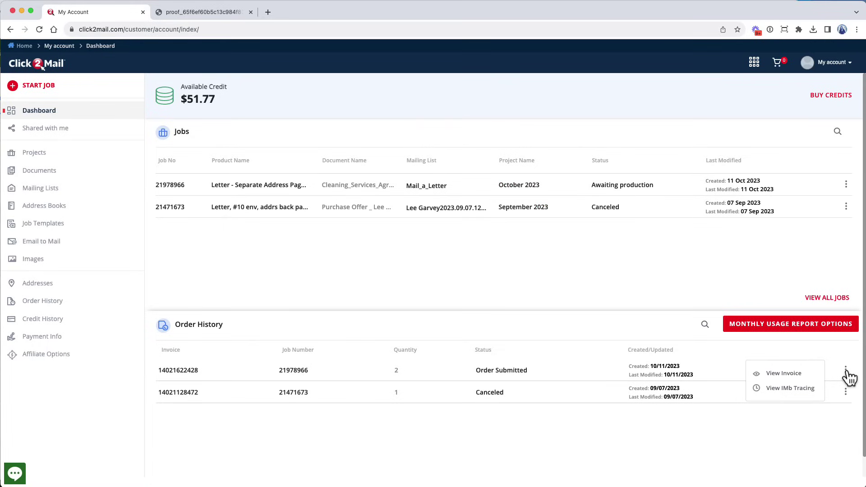
- Open the invoice for the $3.23 order from Order History
click(783, 373)
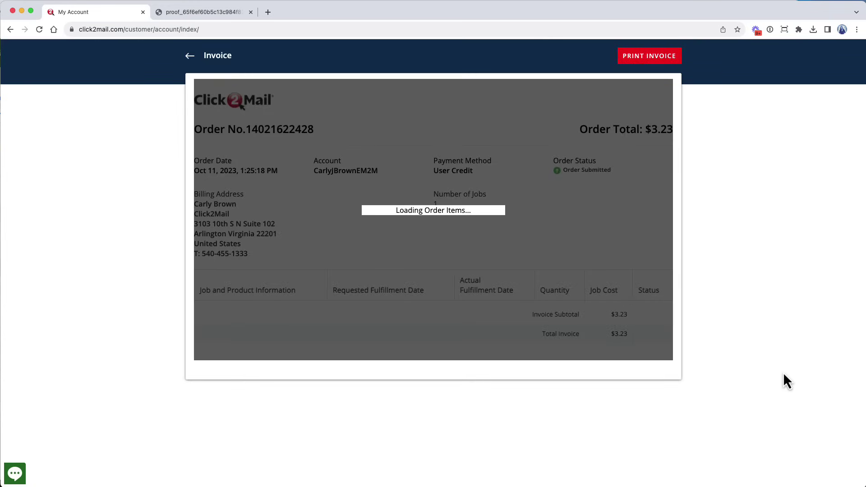